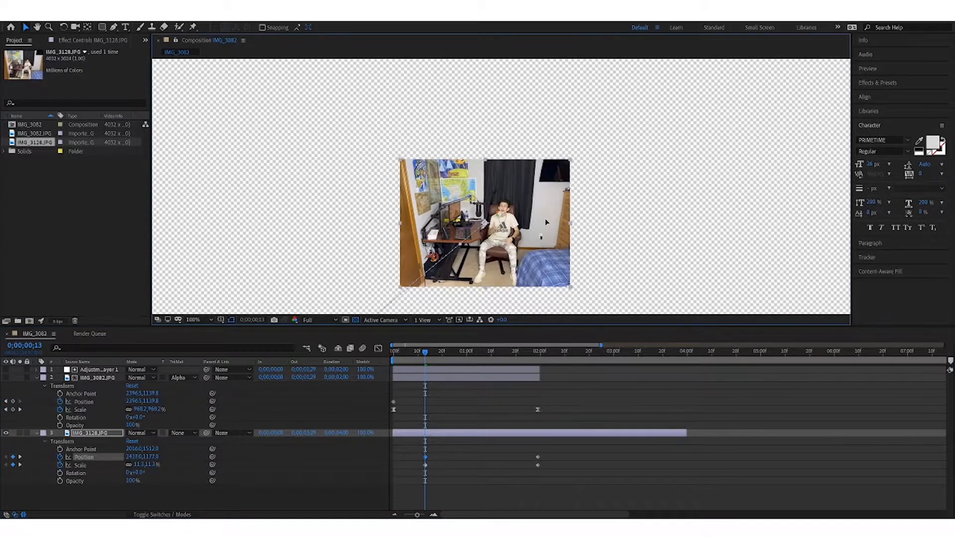
- Enlarge the IMG_3128.JPG layer to about 14.7% at 0;00;00;13 and turn the IMG_3082.JPG layer's visibility back on
drag(574, 160, 612, 143)
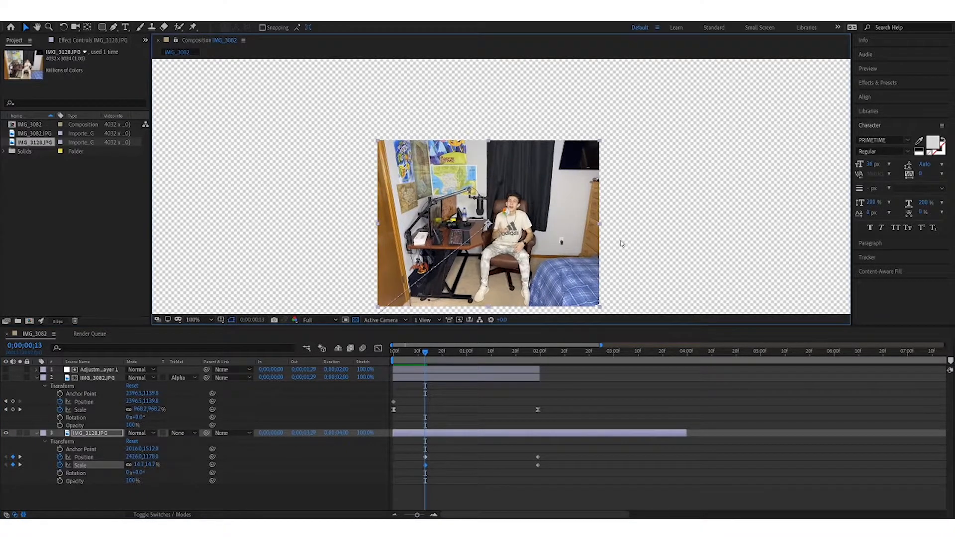
scroll(621, 244, down, 6)
click(25, 409)
click(6, 378)
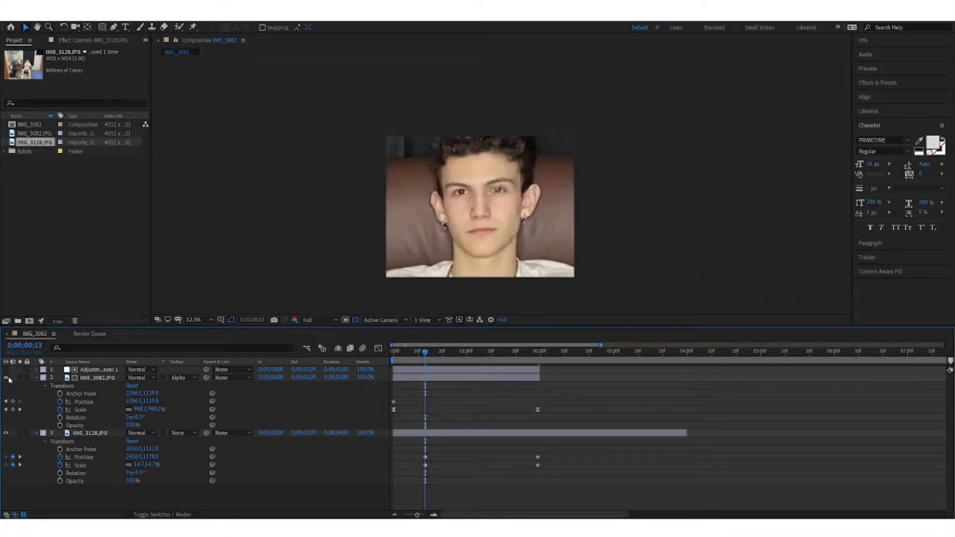
drag(425, 352, 524, 363)
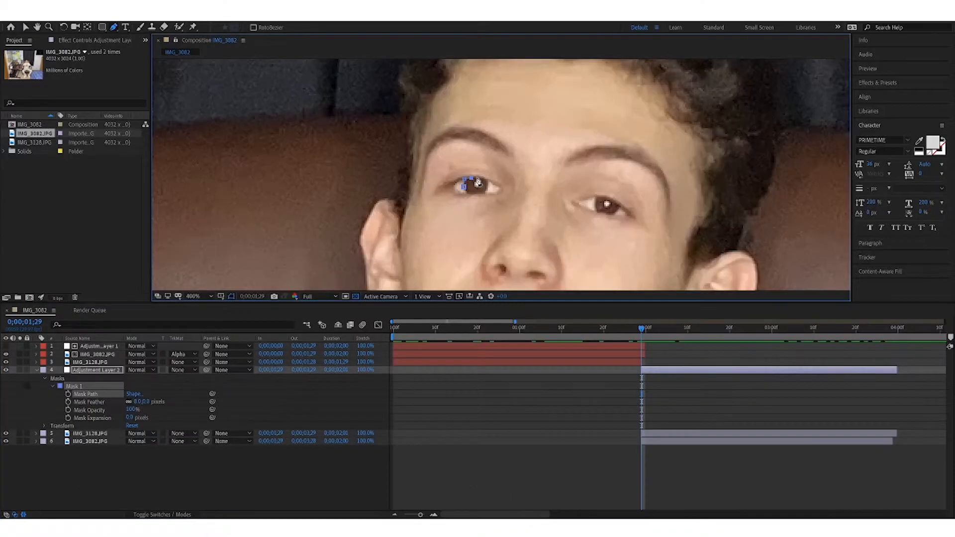
- Close the Adjustment Layer 2 mask around the pupil at 0;00;01;29 and enable keyframing for its Mask Path
click(471, 195)
click(466, 193)
click(464, 187)
click(69, 394)
click(36, 346)
click(36, 346)
- Reshape the Adjustment Layer 2 mask at a later frame so its points follow the enlarged outline of the pupil
drag(641, 329, 758, 354)
key(v)
click(512, 219)
drag(465, 180, 373, 144)
drag(464, 187, 376, 211)
drag(474, 178, 418, 138)
drag(479, 177, 472, 134)
drag(486, 178, 522, 142)
drag(489, 182, 559, 159)
drag(490, 189, 532, 253)
drag(373, 144, 376, 148)
drag(418, 137, 414, 138)
drag(472, 135, 467, 132)
drag(560, 160, 556, 160)
- Pull the Adjustment Layer 2 mask points inward to fit the pupil at a frame midway between the existing keyframes
drag(759, 328, 700, 353)
drag(420, 165, 447, 173)
drag(444, 158, 475, 168)
drag(504, 161, 497, 170)
drag(419, 196, 448, 189)
drag(431, 221, 455, 205)
drag(449, 226, 464, 206)
- Refine the pupil mask's points on Adjustment Layer 2 at a frame between the middle and last keyframes
drag(700, 353, 729, 355)
drag(445, 230, 443, 219)
drag(482, 229, 433, 211)
drag(414, 198, 428, 200)
drag(415, 163, 423, 172)
drag(439, 156, 429, 159)
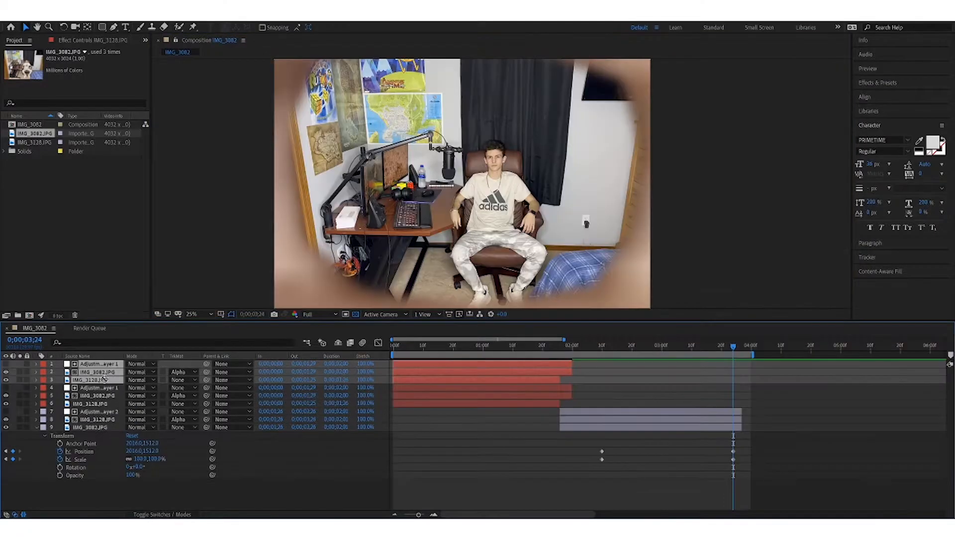
- Move the three duplicated red layers to the bottom of the layer stack and shift them to start at 0;00;03;24
drag(107, 478, 135, 485)
click(149, 495)
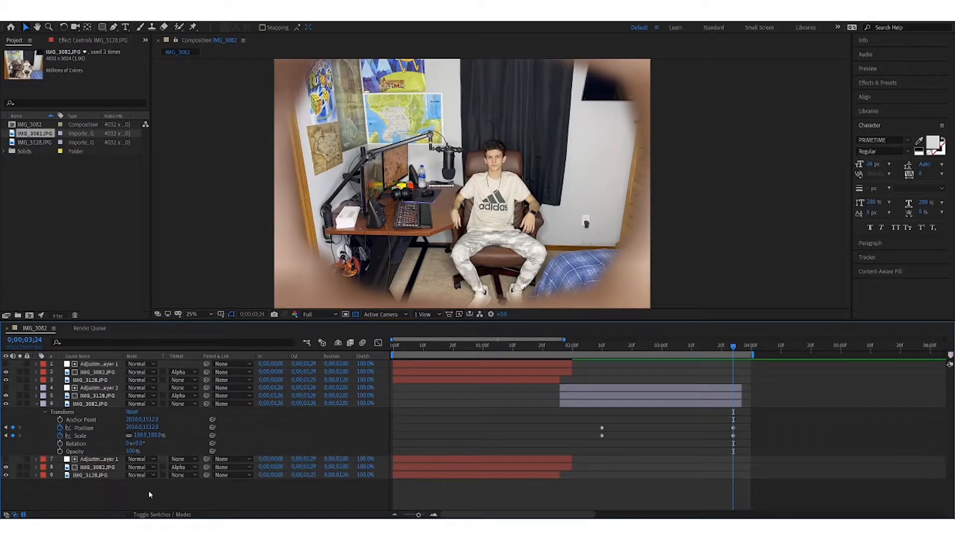
drag(439, 488, 764, 468)
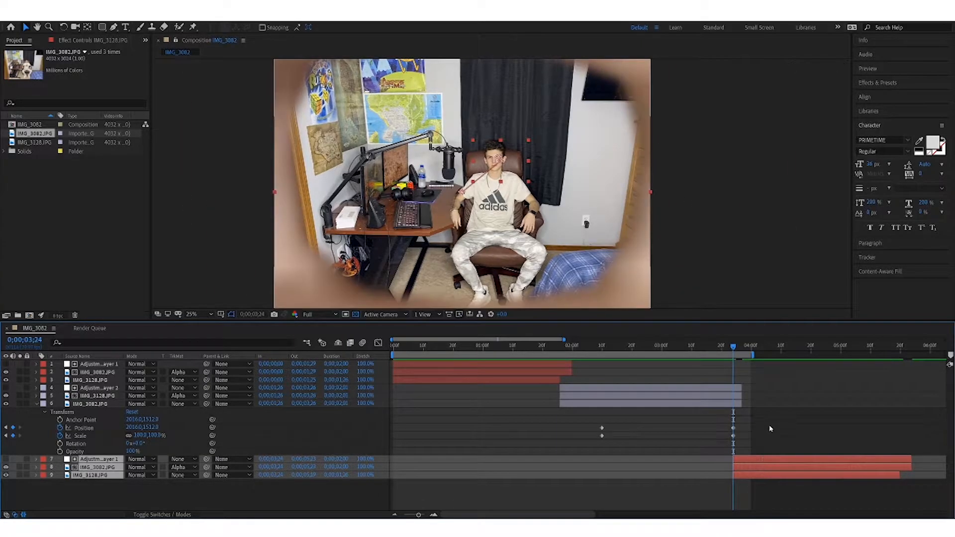
- Trim the end of the layer 6 IMG_3082.JPG clip to the start of the duplicated red layers
click(741, 404)
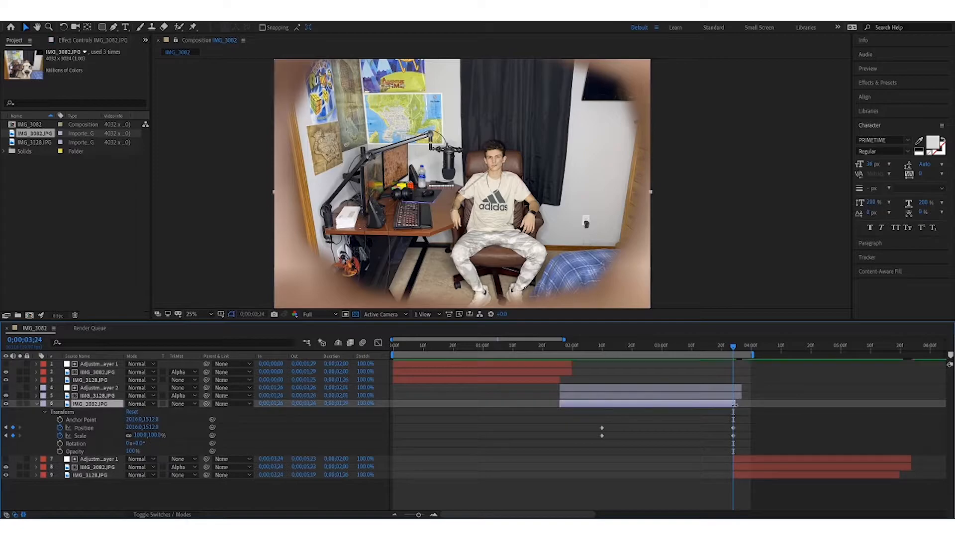
key(alt+bracketright)
- Set the work area to start a few frames in and end at about 0;00;04;00, and preview the composition
click(751, 356)
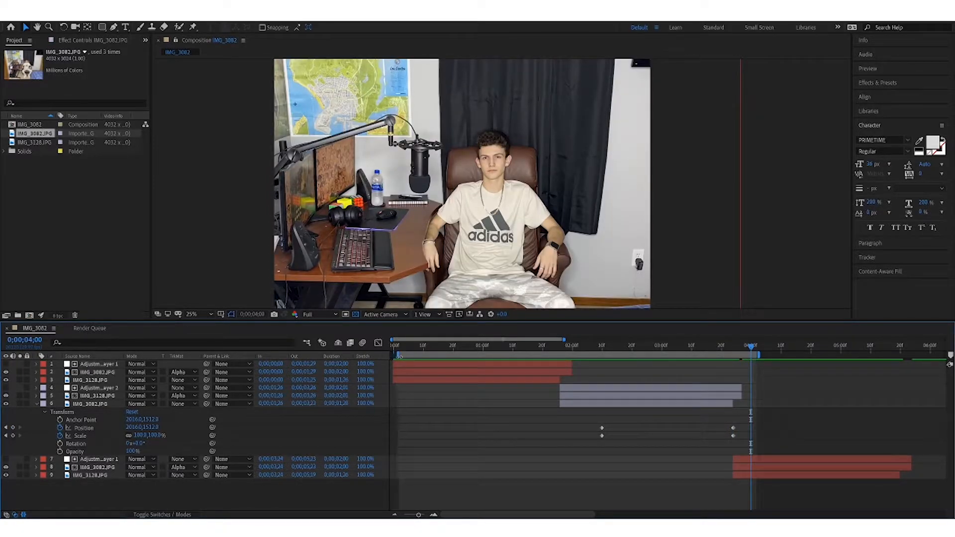
drag(400, 357, 411, 355)
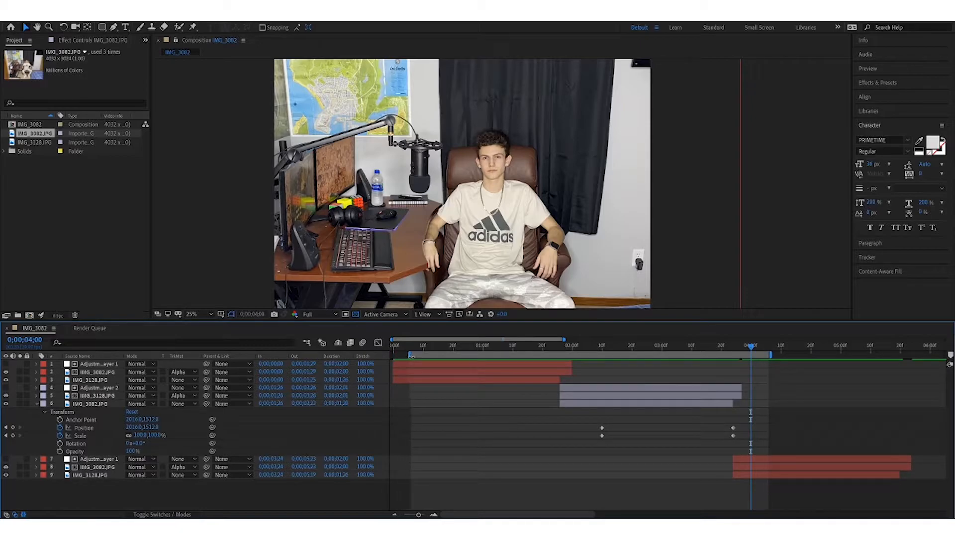
drag(771, 355, 758, 361)
key(comma)
key(space)
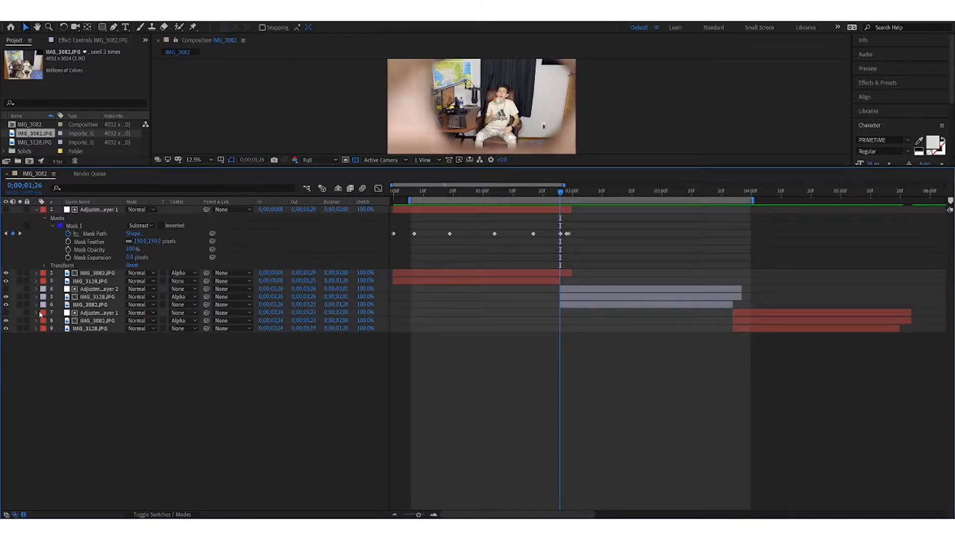
- Examine the Mask Path keyframes of Adjustment Layer 1 and Adjustment Layer 2 along the timeline
click(37, 289)
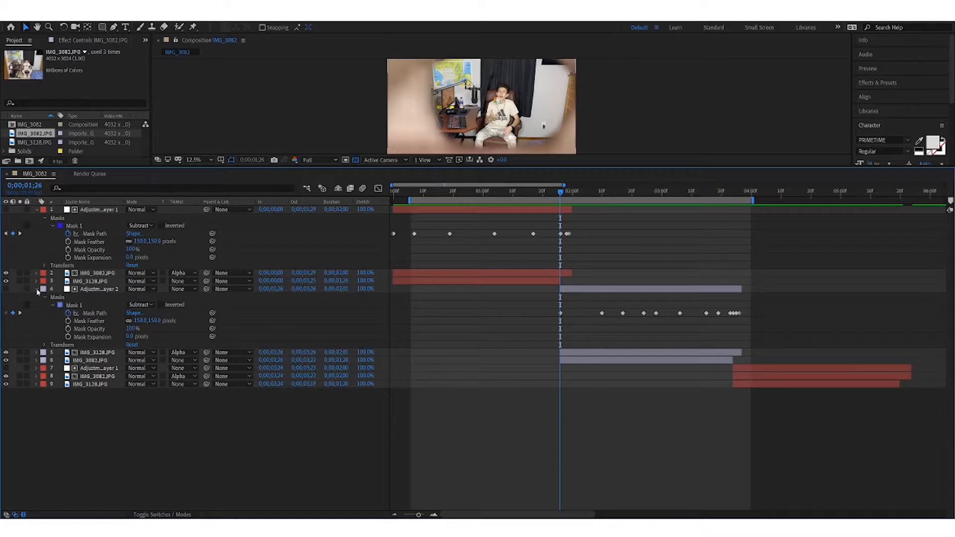
click(73, 226)
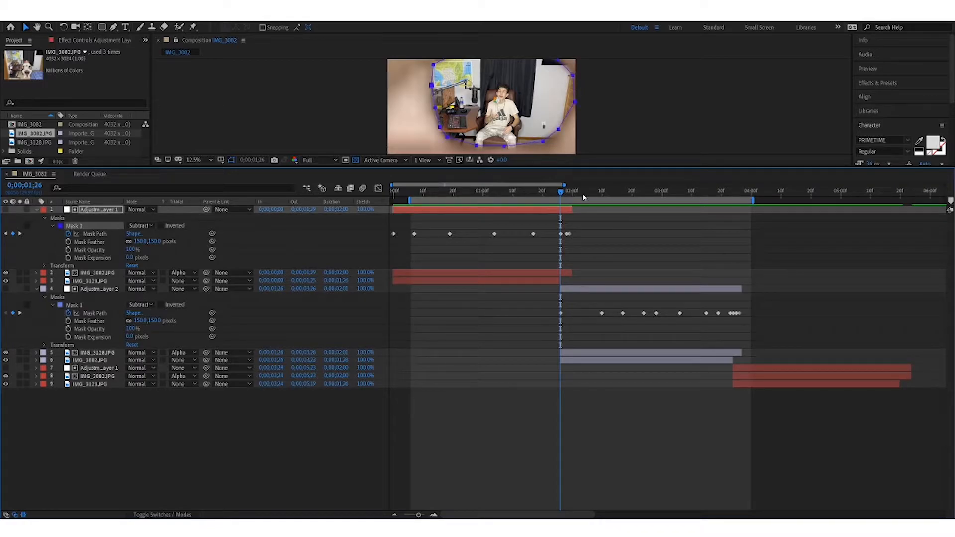
drag(563, 195, 560, 226)
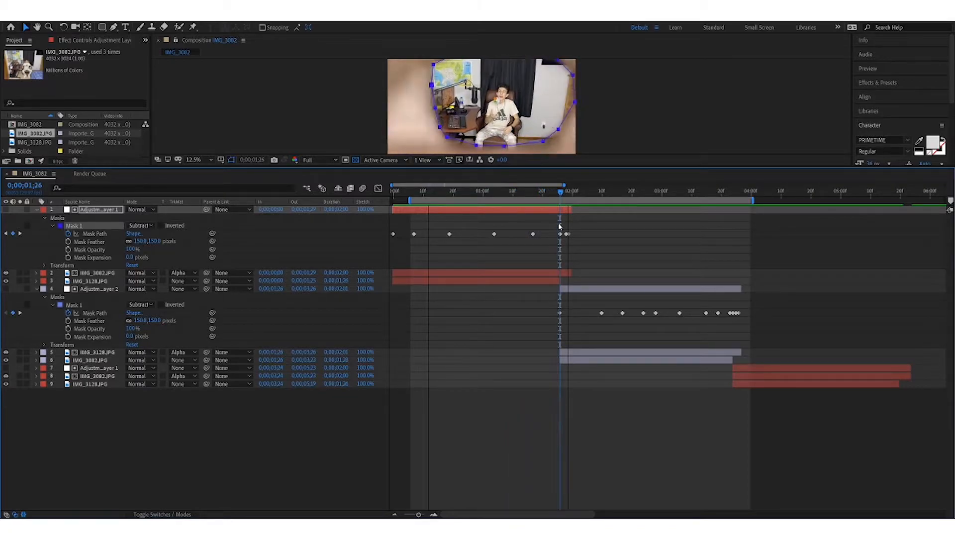
click(82, 306)
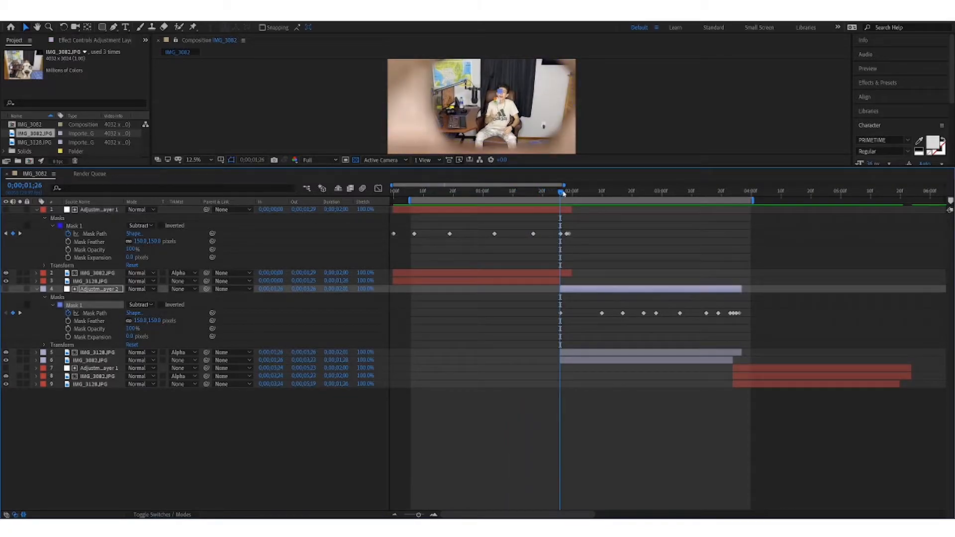
drag(562, 197, 742, 221)
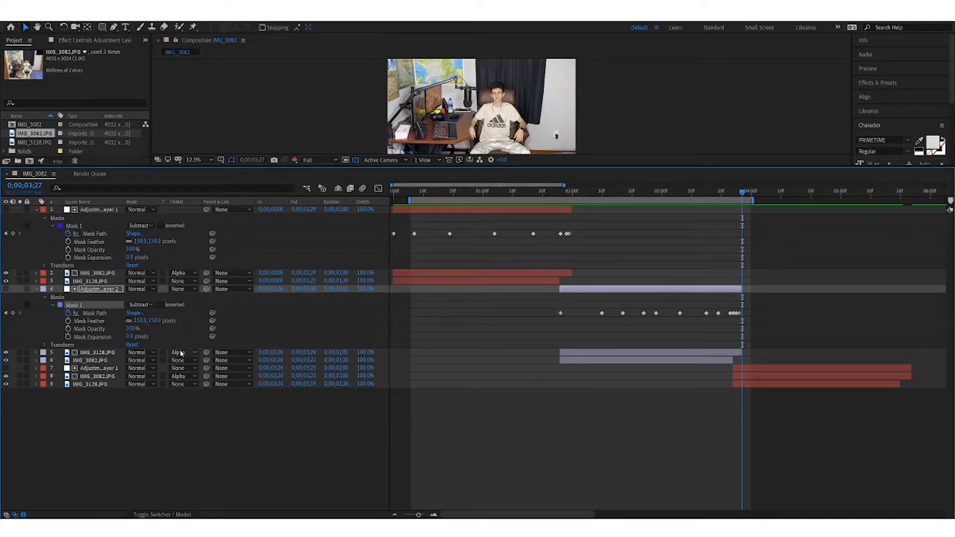
click(36, 289)
click(36, 210)
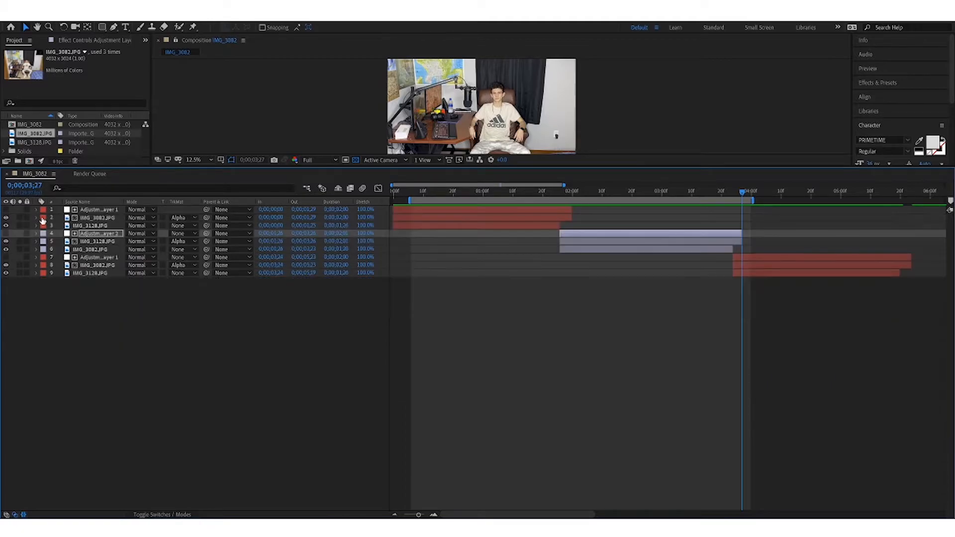
- Examine the Position and Scale keyframes of the matted layers 2 and 5 and play back their zooms
click(36, 218)
click(36, 289)
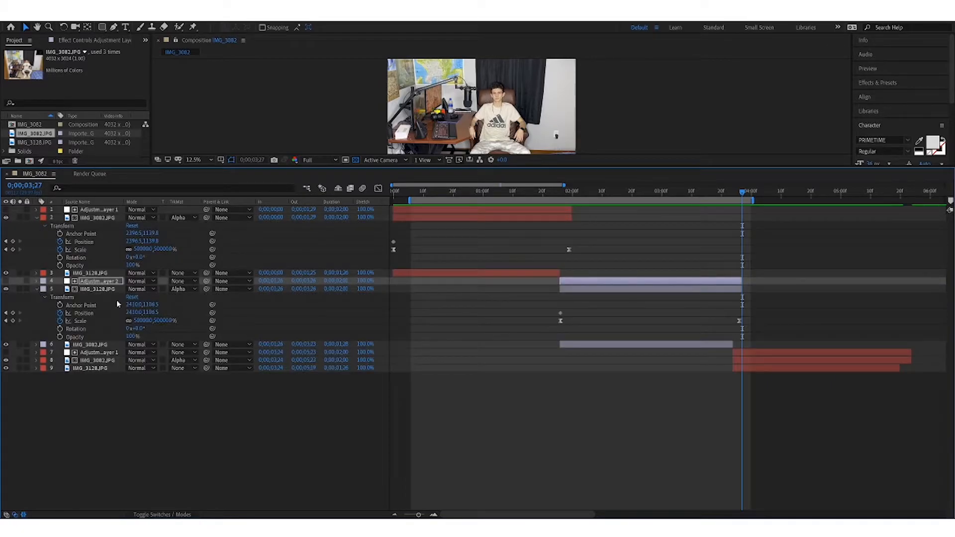
drag(742, 194, 560, 242)
click(87, 394)
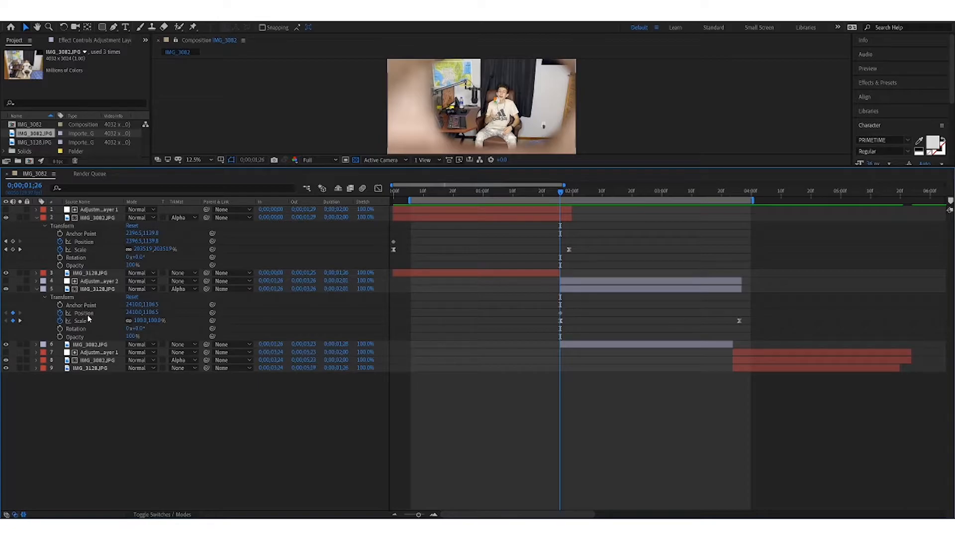
click(86, 320)
click(98, 249)
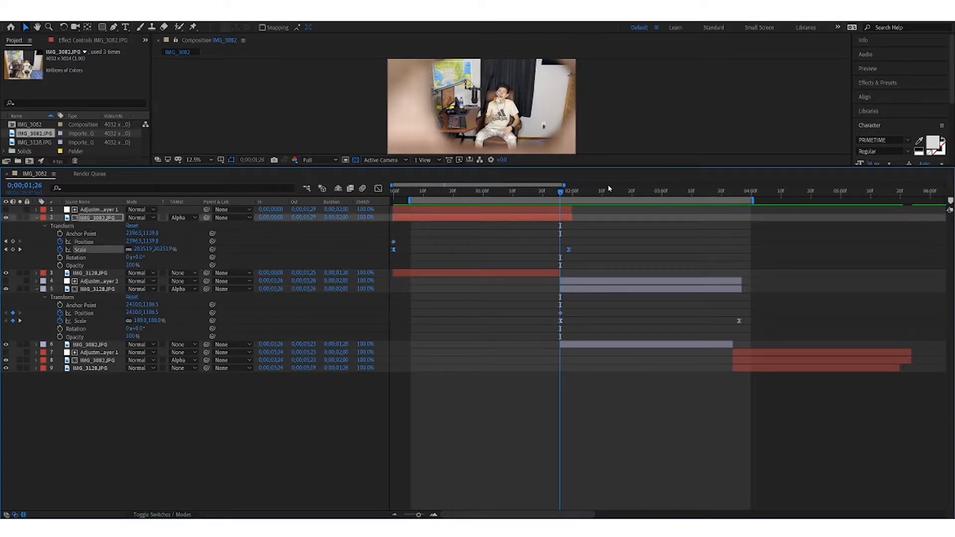
drag(561, 196, 413, 227)
key(space)
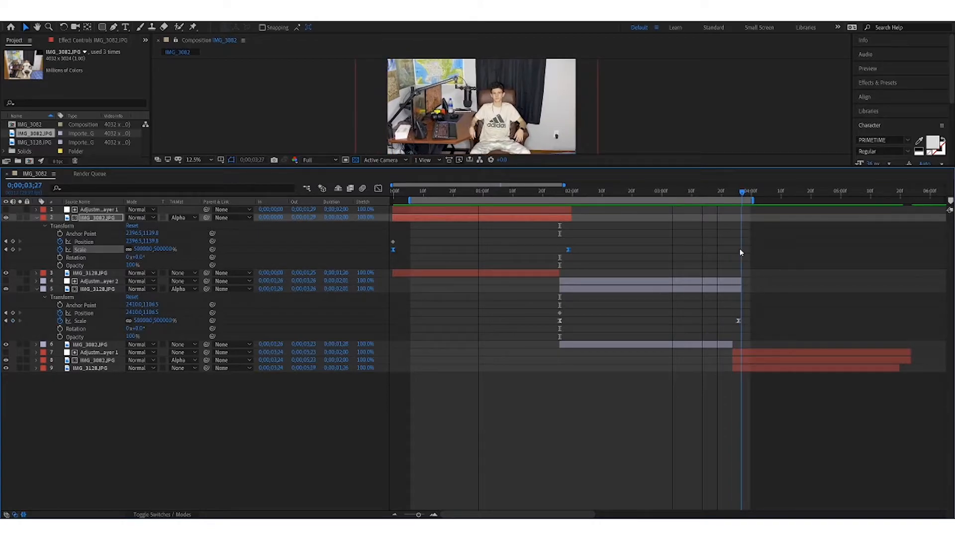
click(35, 218)
click(36, 242)
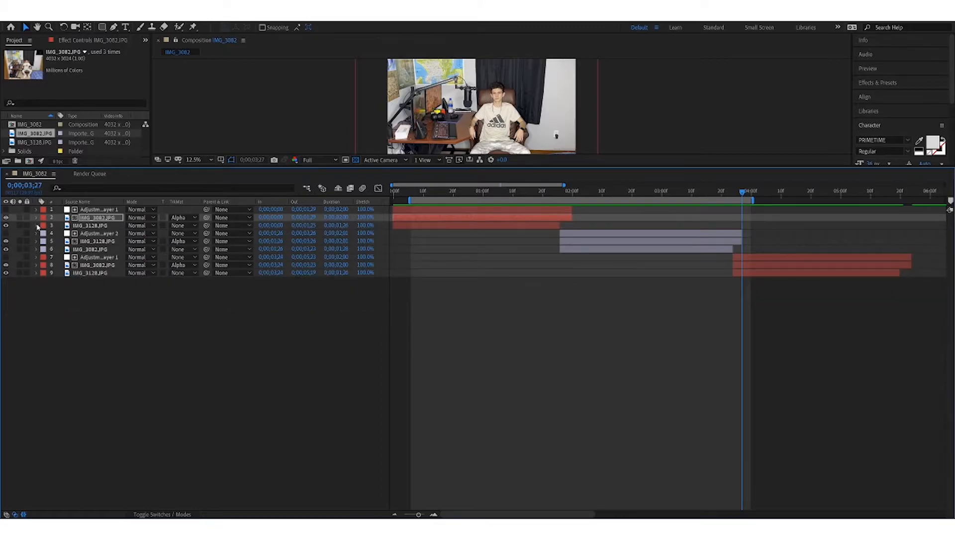
- Examine the Position and Scale keyframes of the background photo layers 3 and 6 along the timeline
click(37, 225)
click(36, 297)
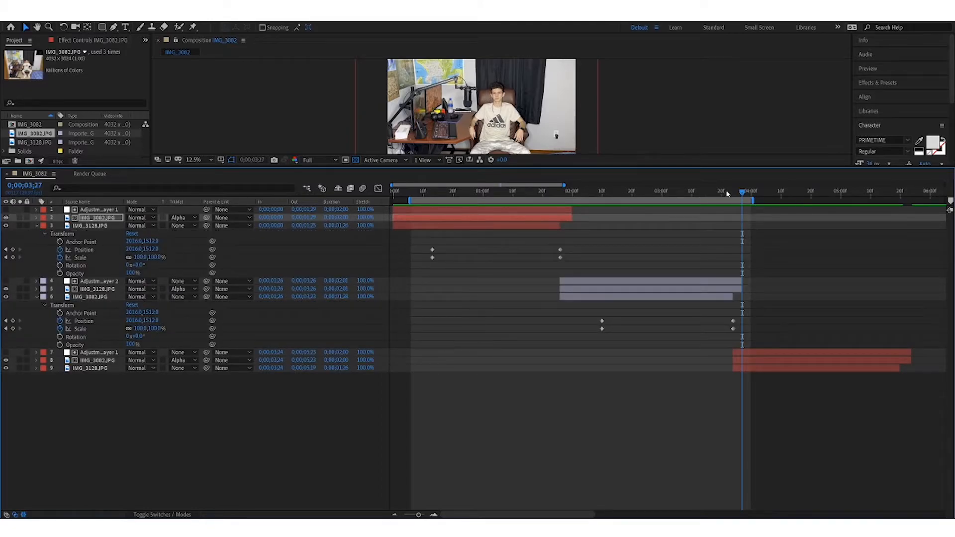
drag(741, 194, 560, 234)
click(97, 227)
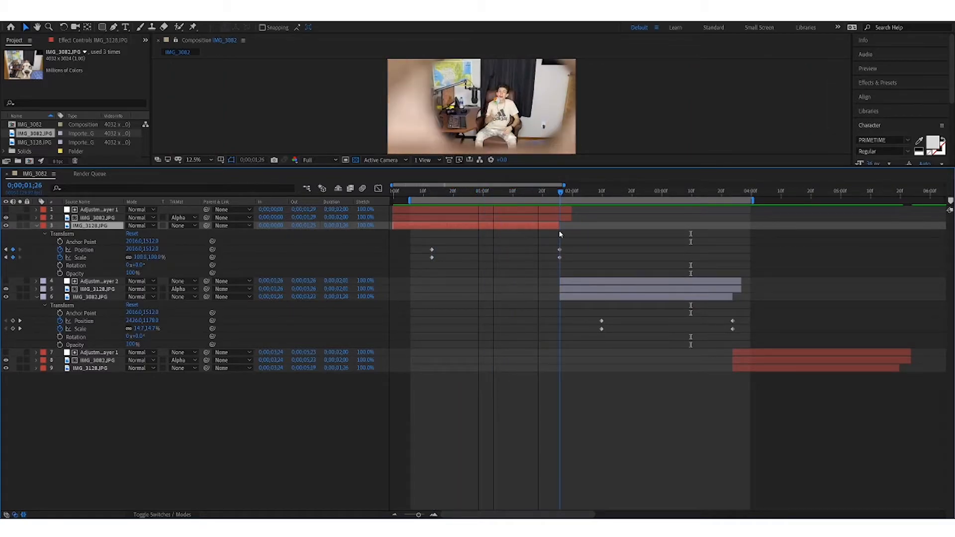
click(37, 226)
click(37, 250)
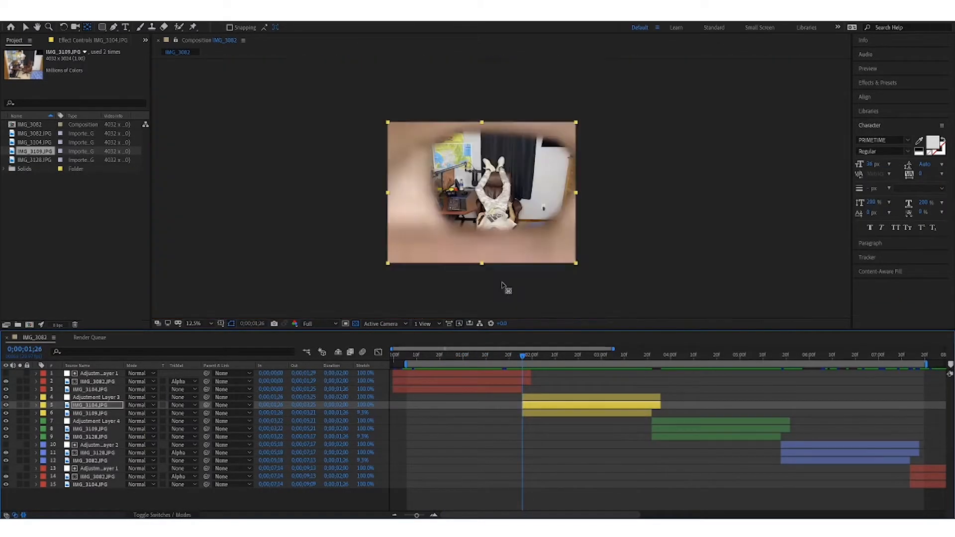
- Place the anchor point of the layer 5 IMG_3104.JPG photo in the centre of the open mouth
scroll(500, 261, up, 3)
key(space)
drag(499, 260, 492, 99)
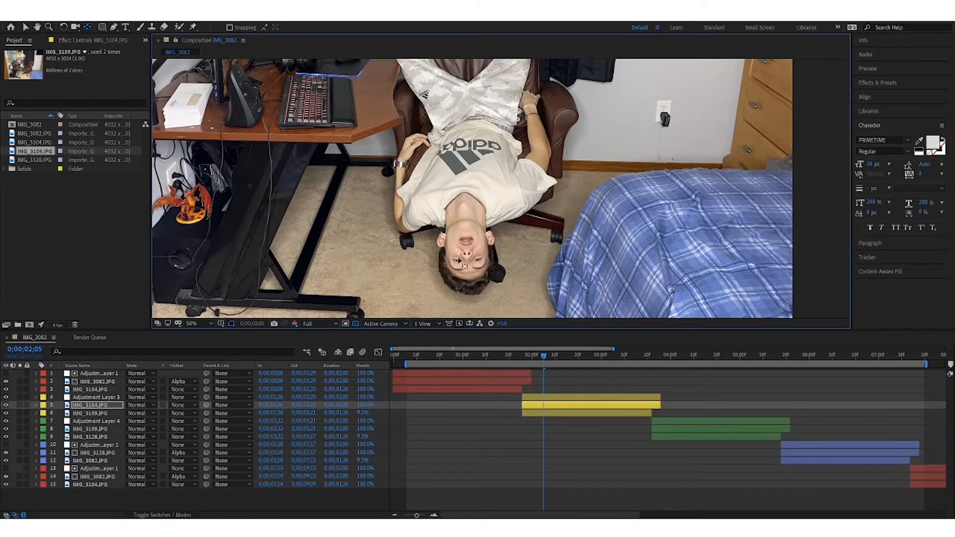
key(space)
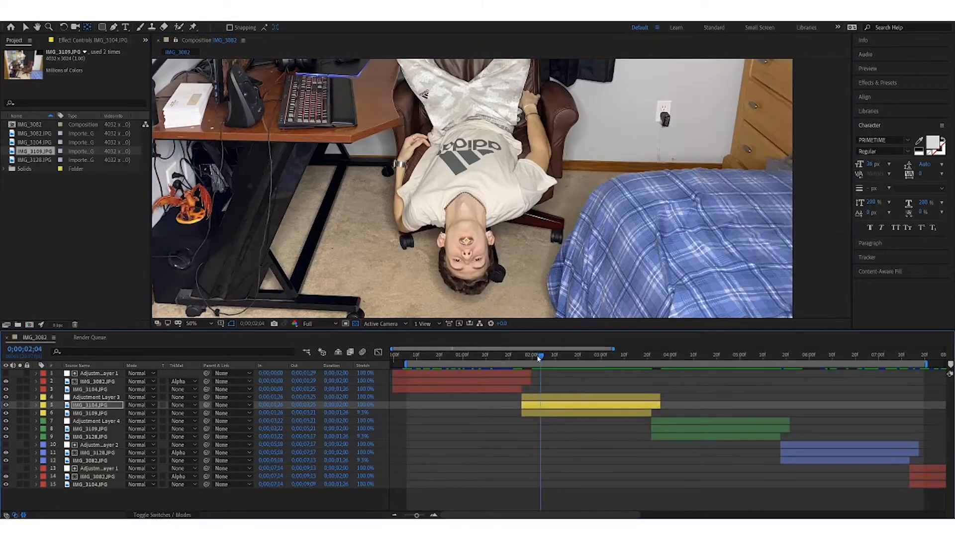
scroll(511, 176, up, 6)
scroll(511, 176, down, 3)
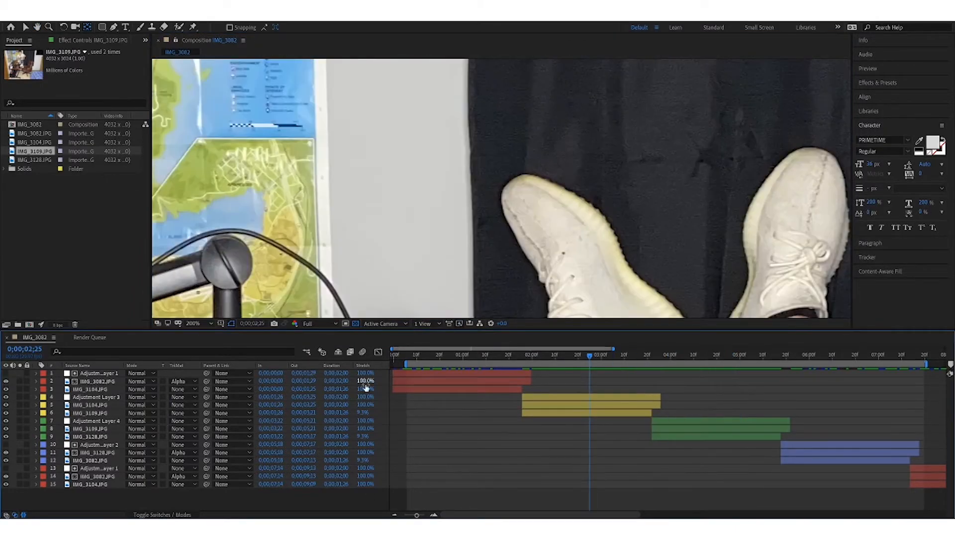
- Review the Position and Scale keyframes of the layer 2 IMG_3082.JPG photo and reveal layer 5's transform properties
scroll(547, 199, down, 5)
drag(549, 329, 549, 297)
scroll(545, 169, up, 1)
drag(545, 169, 546, 138)
click(25, 27)
click(91, 372)
click(91, 380)
click(97, 349)
click(36, 349)
drag(538, 386, 389, 370)
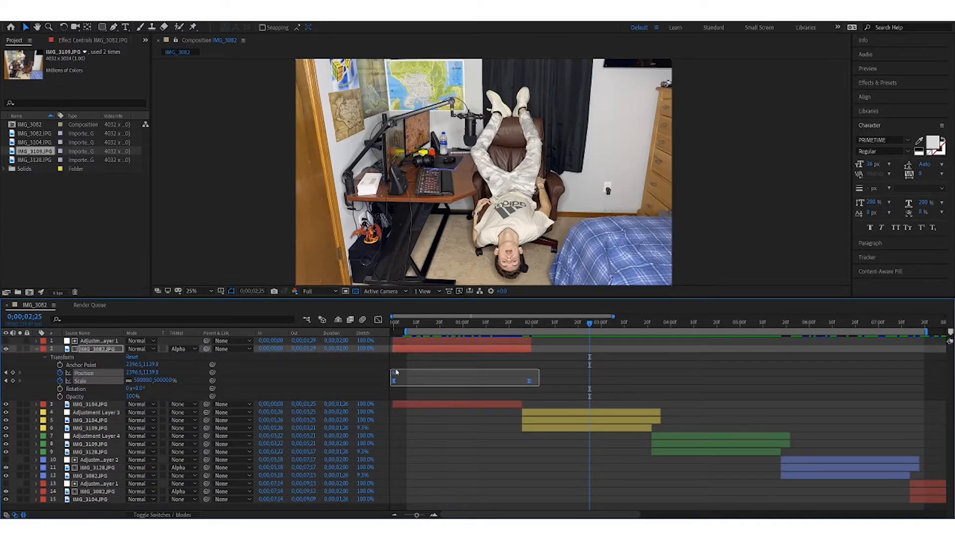
click(36, 349)
click(36, 372)
click(60, 396)
click(60, 404)
key(ctrl+z)
key(ctrl+z)
- Enable Position and Scale keyframing on the layer 5 IMG_3104.JPG photo at 0;00;01;26 and enter a Scale of 10000
drag(589, 324, 522, 349)
click(59, 396)
click(60, 404)
click(141, 404)
text(10000)
key(Return)
- Adjust the easing curve of layer 5's Scale animation in the Graph Editor
click(378, 319)
drag(650, 347, 590, 347)
drag(519, 486, 618, 486)
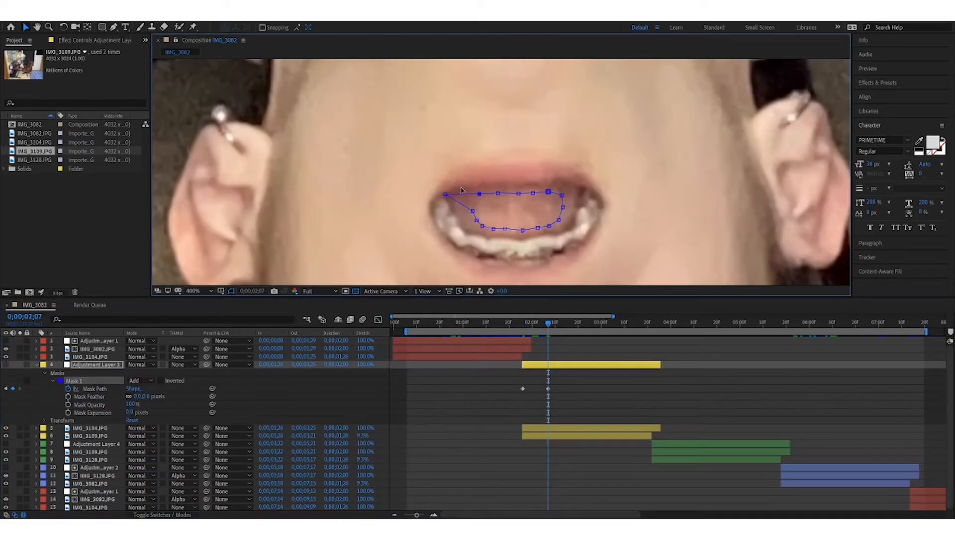
- Reshape the Adjustment Layer 3 mask at 0;00;02;07 to follow the inside of the open mouth
drag(472, 211, 454, 215)
mouse_move(476, 220)
mouse_down()
mouse_move(466, 232)
mouse_move(483, 237)
mouse_up()
drag(493, 229, 498, 236)
drag(498, 193, 487, 183)
drag(518, 193, 539, 182)
drag(548, 191, 562, 182)
drag(573, 223, 578, 224)
drag(582, 208, 584, 208)
drag(505, 229, 514, 238)
drag(498, 237, 497, 237)
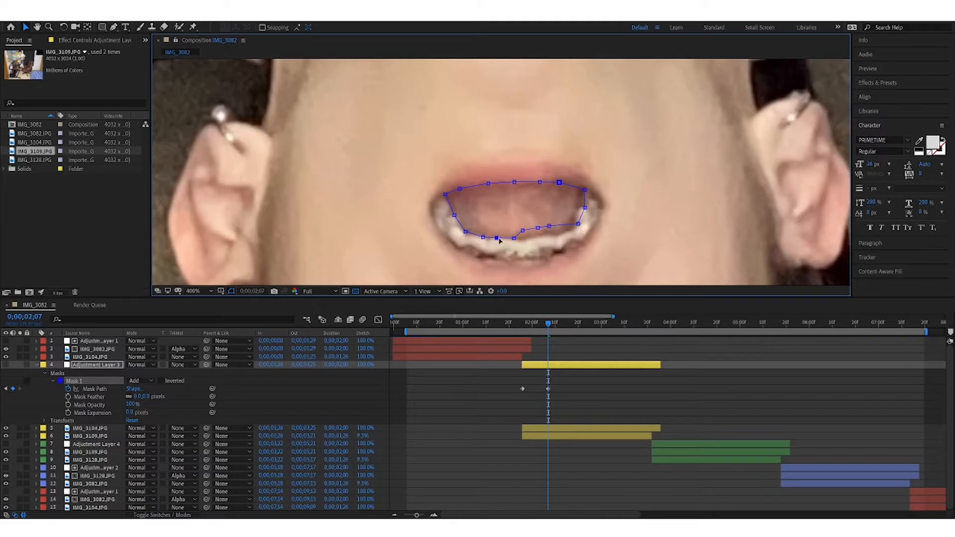
- Spread the Adjustment Layer 3 mask points to the inner edge of the open mouth at 0;00;02;21
drag(548, 324, 580, 329)
scroll(507, 199, down, 2)
drag(487, 177, 449, 160)
drag(489, 183, 457, 205)
drag(498, 175, 500, 154)
drag(510, 175, 525, 154)
drag(516, 175, 574, 161)
drag(497, 189, 479, 211)
drag(499, 188, 512, 210)
drag(512, 188, 535, 205)
drag(518, 187, 550, 207)
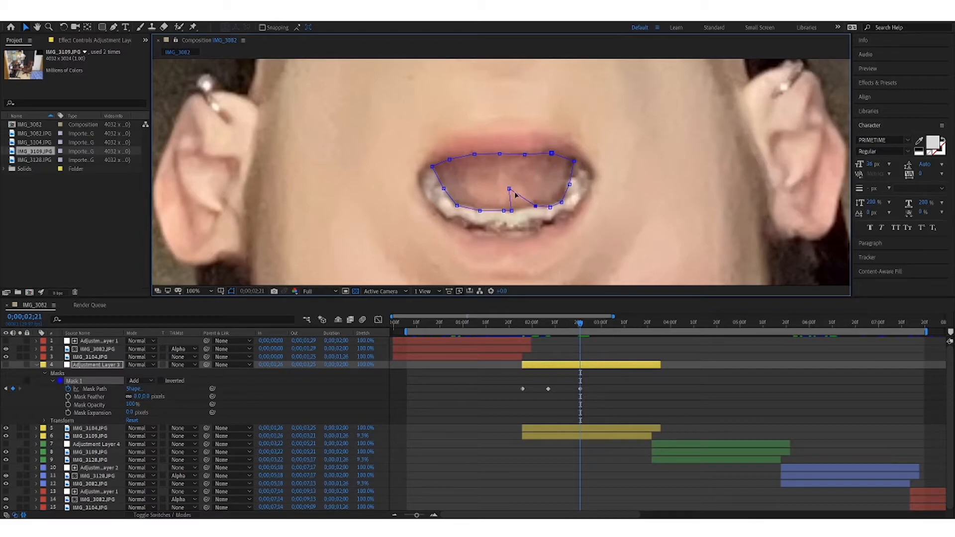
- Correct the Adjustment Layer 3 mask points at 0;00;02;15 so they match the mouth opening between the two keyframes
drag(580, 324, 567, 335)
scroll(501, 184, up, 1)
drag(411, 170, 435, 175)
drag(434, 162, 457, 166)
drag(426, 200, 444, 190)
drag(444, 224, 474, 219)
drag(503, 153, 509, 161)
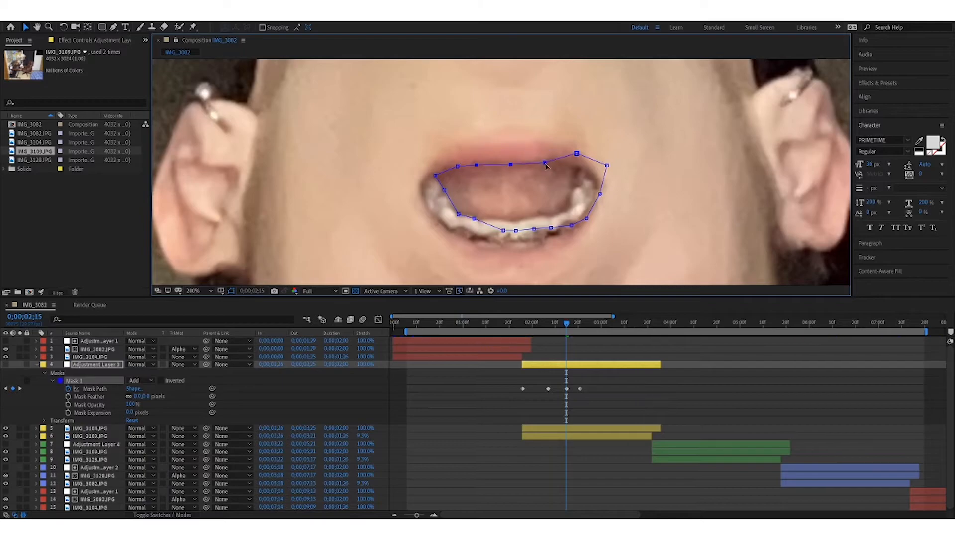
drag(577, 153, 566, 164)
drag(606, 165, 581, 173)
drag(600, 194, 572, 207)
drag(572, 225, 562, 213)
drag(551, 227, 530, 225)
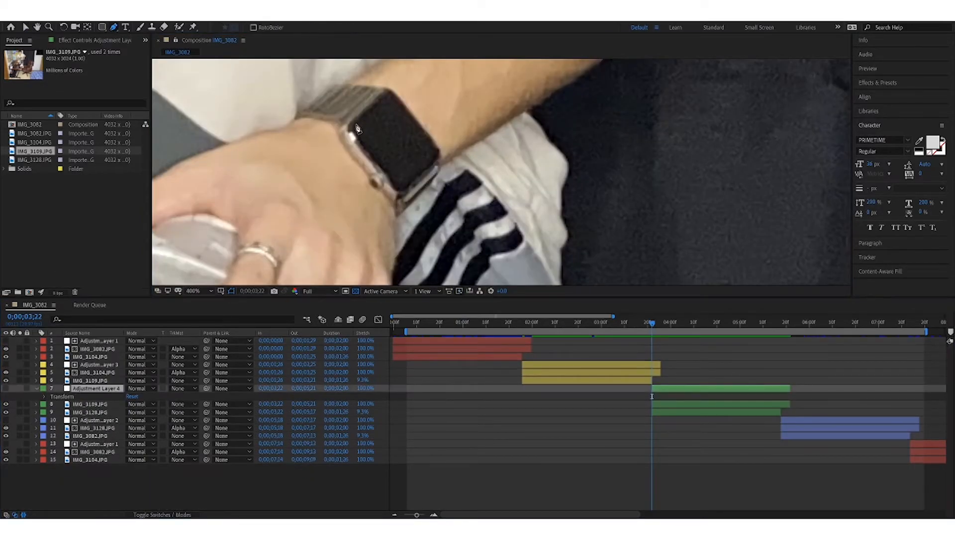
- Draw a closed mask around the watch screen on Adjustment Layer 4 at 0;00;03;22 and enable Mask Path keyframing
click(354, 122)
click(373, 106)
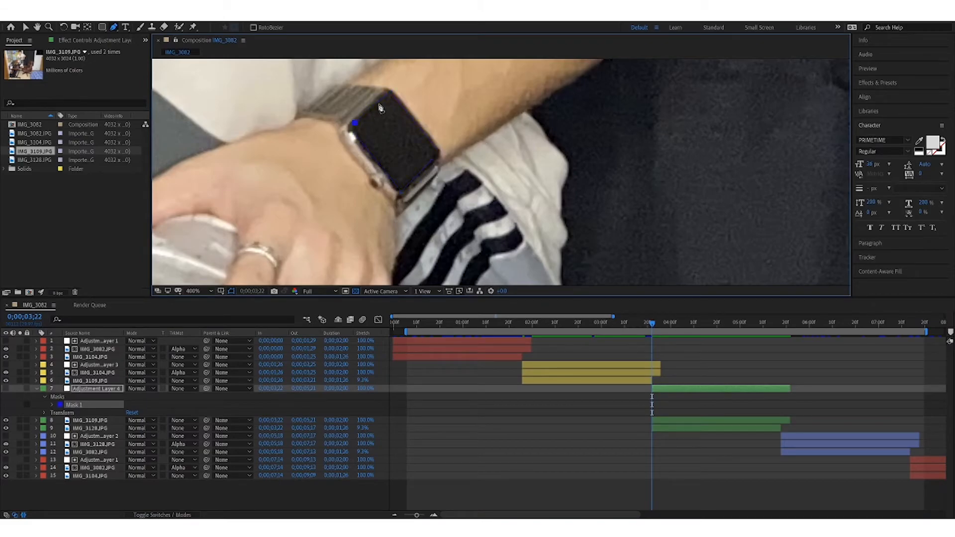
click(354, 133)
click(354, 123)
click(652, 324)
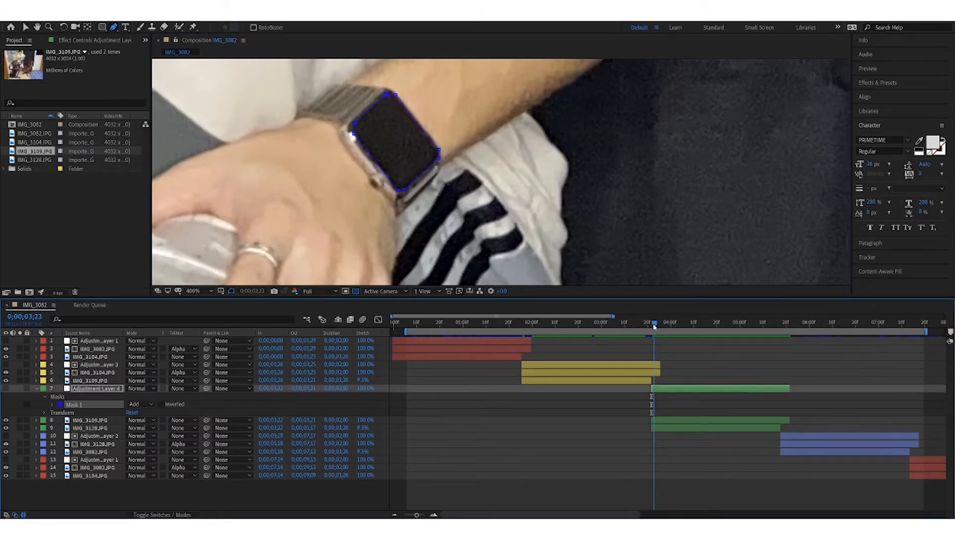
click(53, 405)
click(68, 412)
- Move the Adjustment Layer 4 mask points out to the edges of the enlarged watch screen at 0;00;04;15
drag(652, 323, 679, 323)
key(space)
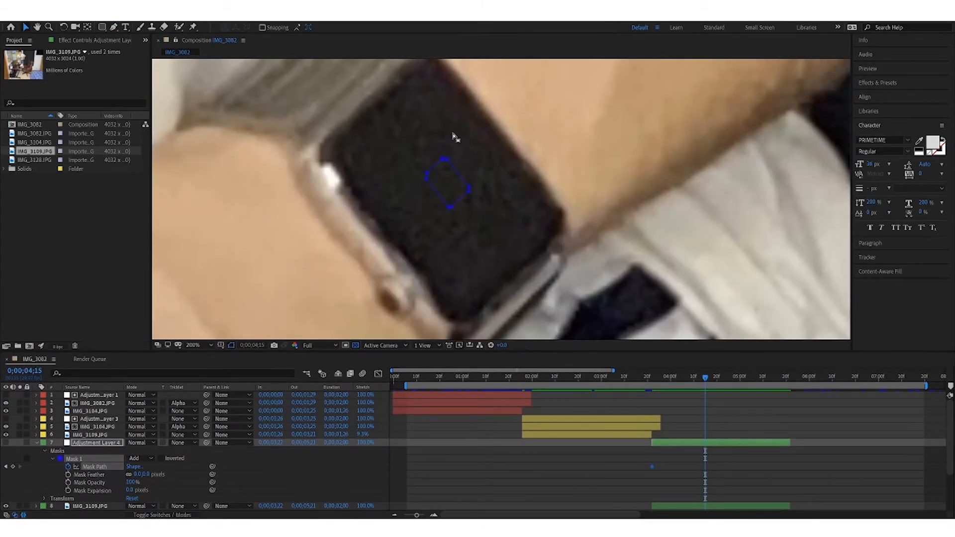
click(37, 27)
drag(453, 136, 467, 148)
click(26, 26)
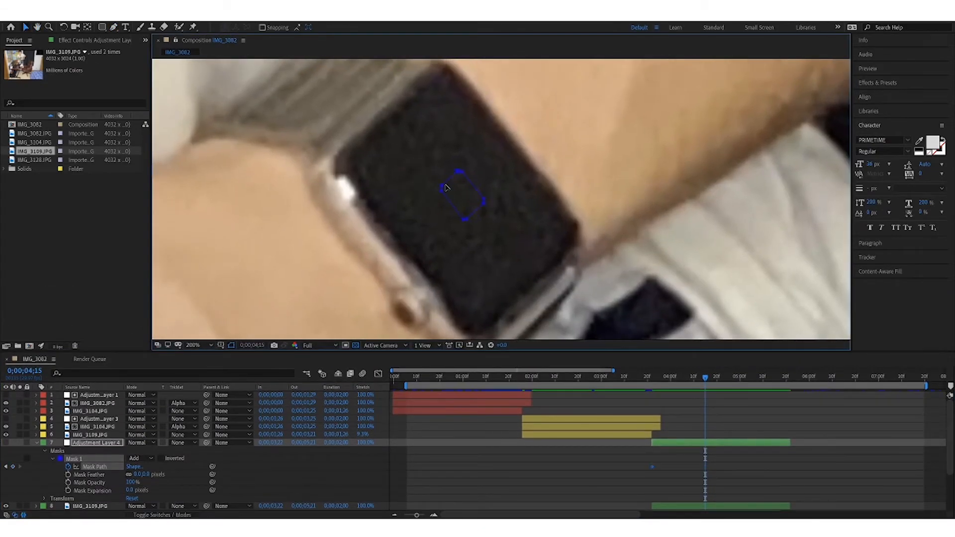
drag(442, 190, 349, 175)
drag(441, 184, 348, 154)
drag(461, 170, 460, 114)
drag(456, 170, 433, 70)
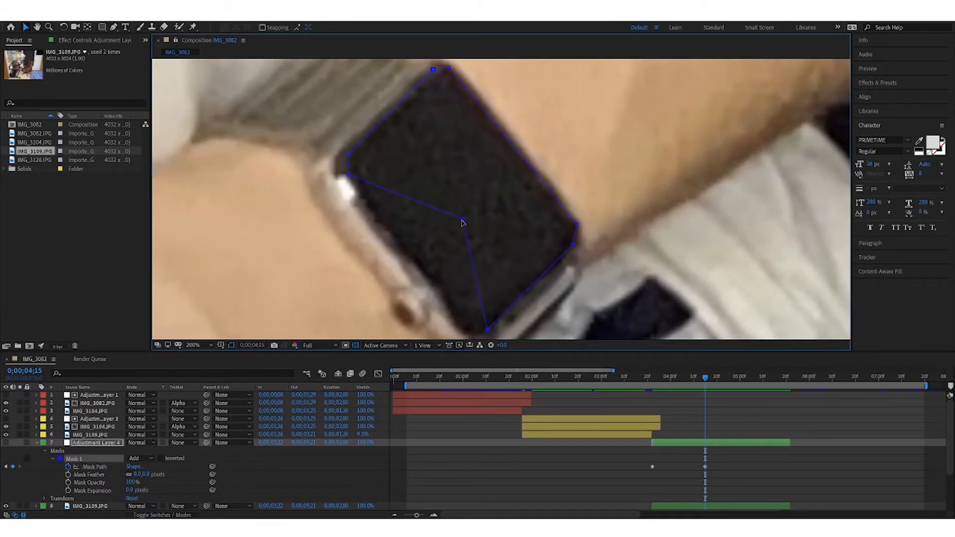